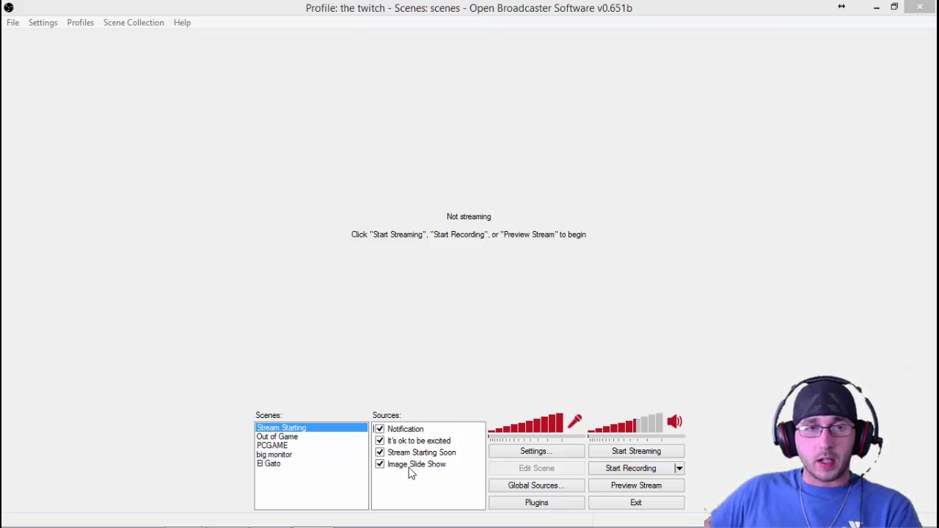
Open OBS Settings on the General page, showing the 'the twitch' profile
click(535, 454)
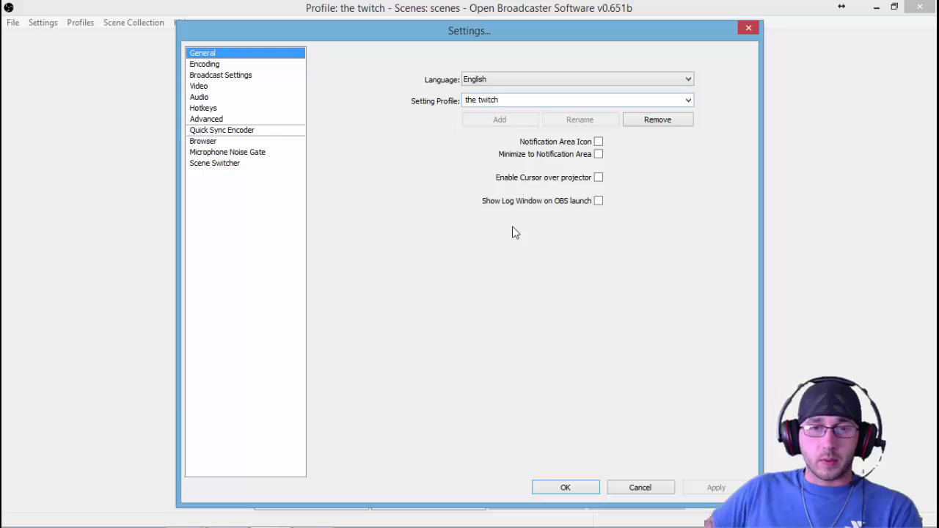
Show the Encoding page with Nvidia NVENC, 1800 kb/s max bitrate and AAC 128 audio
click(240, 67)
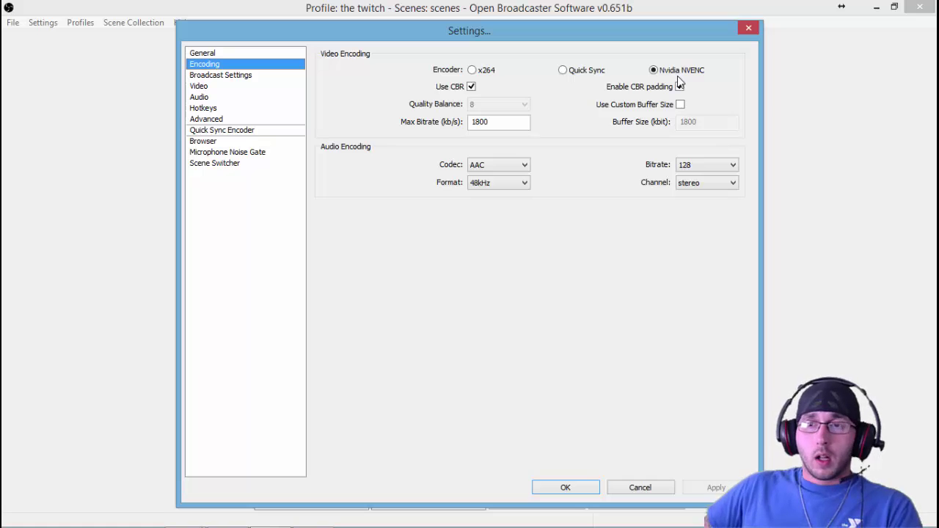
Enable CBR padding for the Nvidia NVENC encoder
click(679, 86)
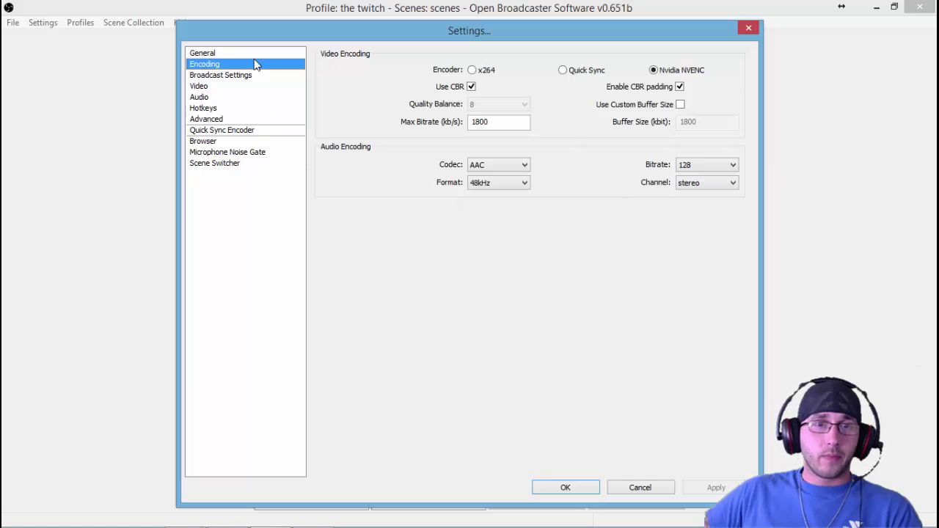
Show the Broadcast Settings for the Twitch live stream via US Central: Dallas, TX
click(229, 76)
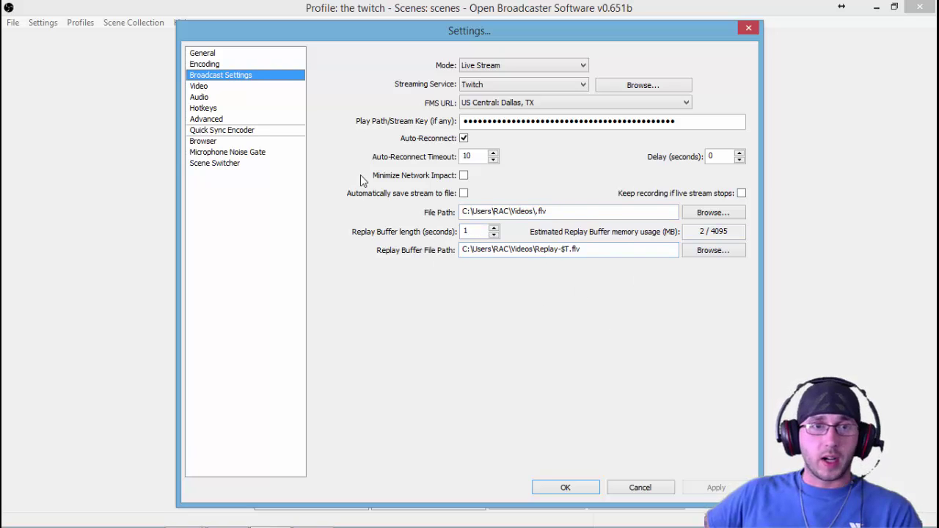
Show the Video page with a custom 1280x720 base resolution at 30 FPS
click(208, 87)
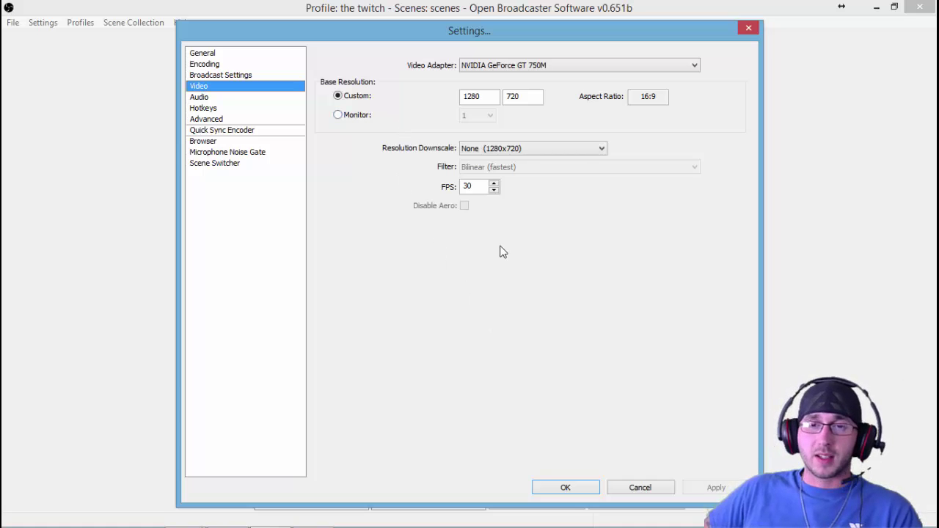
Show the Audio page with Default desktop audio, headset mic and mic sync offset 0
click(223, 102)
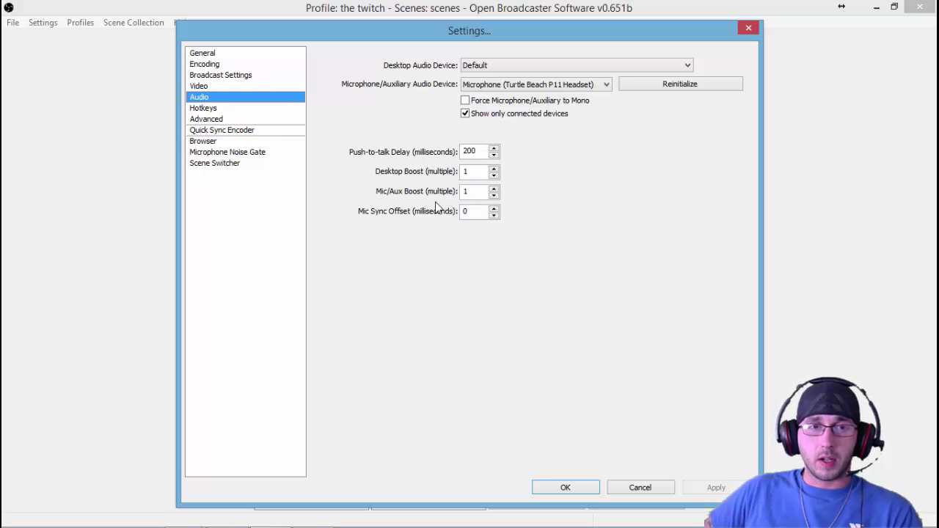
Go through Hotkeys to the Advanced page, where the global audio sync offset is 0
click(217, 109)
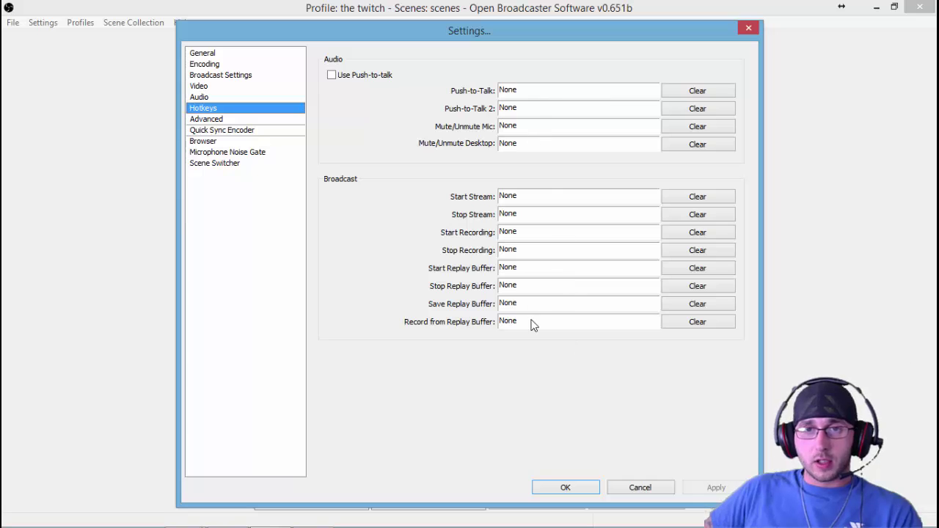
click(232, 118)
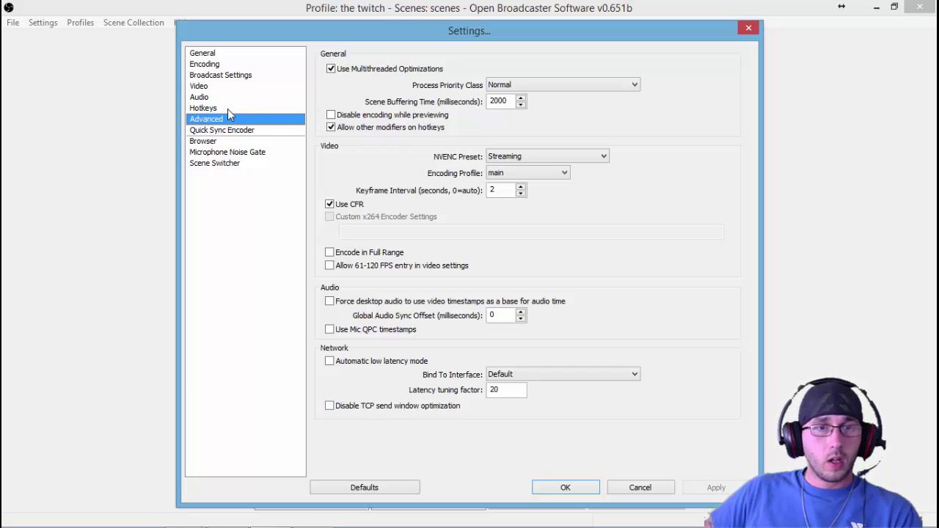
Look over the Quick Sync, Browser and Noise Gate pages, then cancel Settings unchanged
click(224, 134)
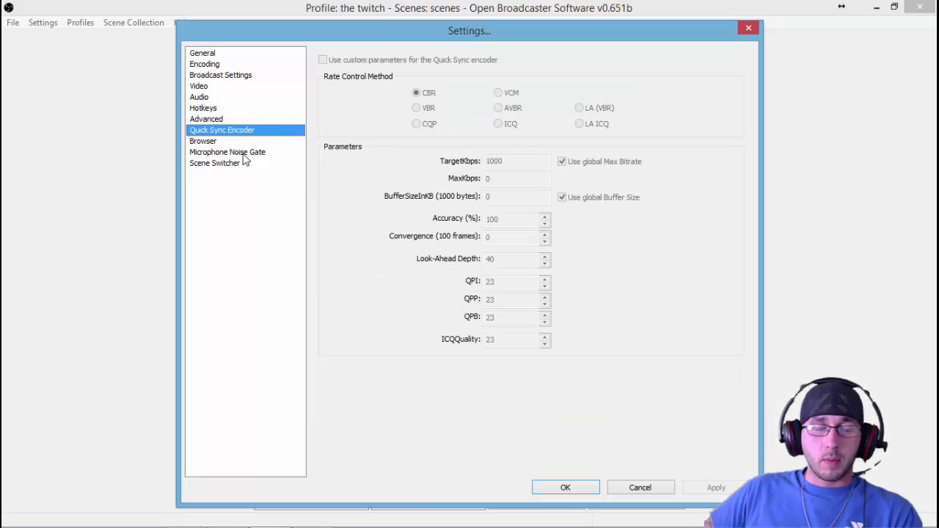
click(213, 143)
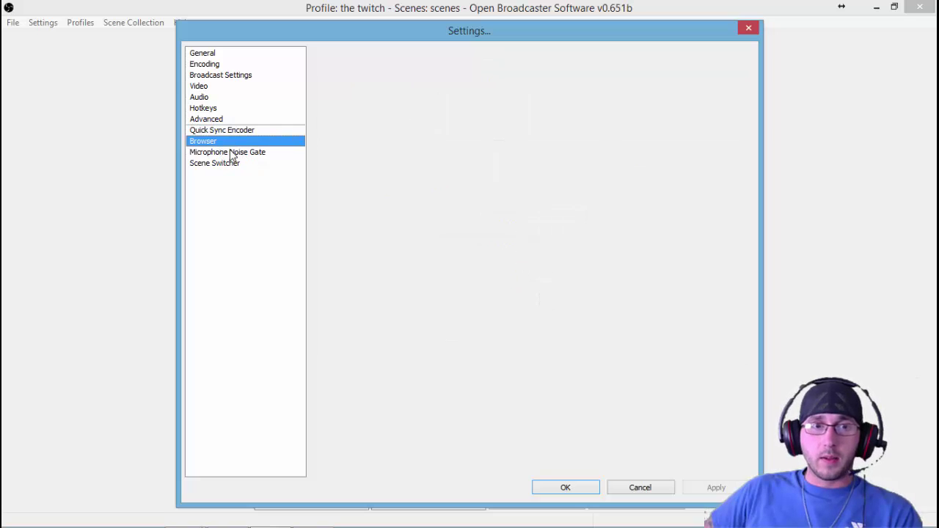
click(233, 152)
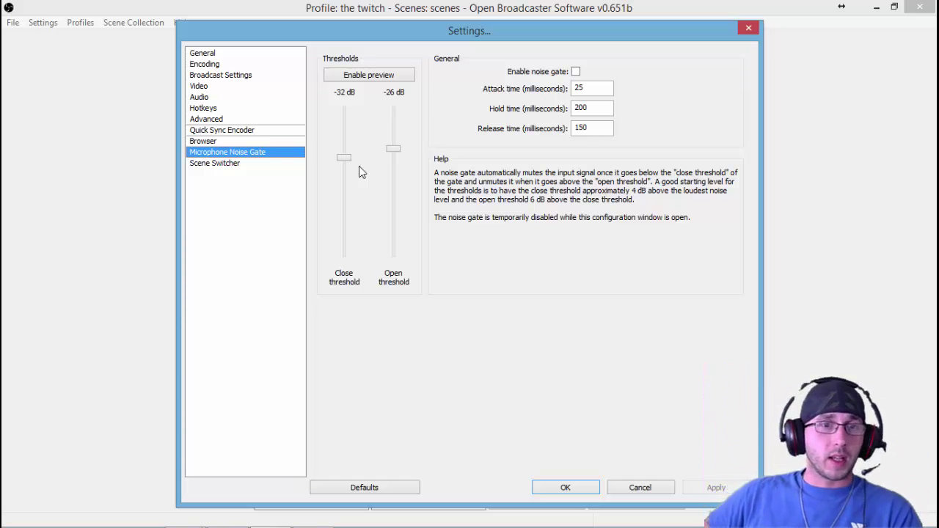
click(632, 489)
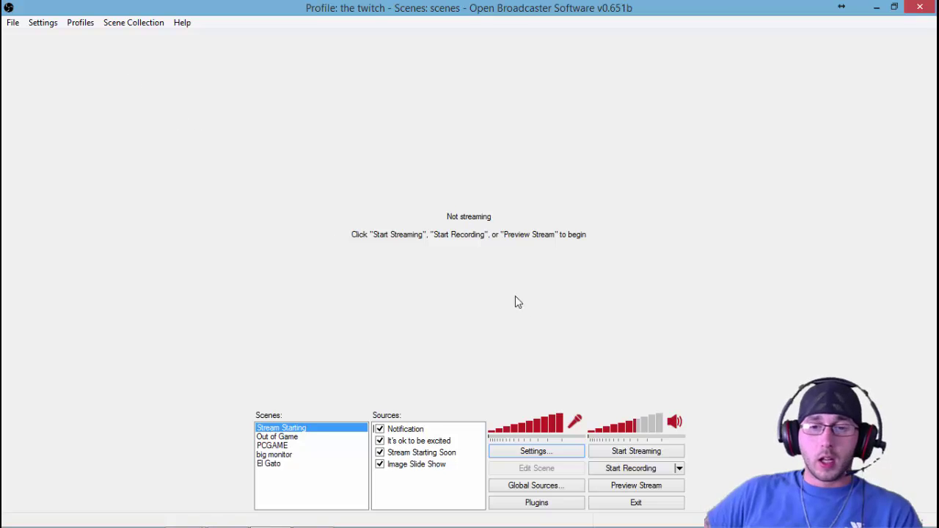
Reopen Settings and move through Broadcast, Encoding and Video to the Audio page, mic offset 0
click(552, 452)
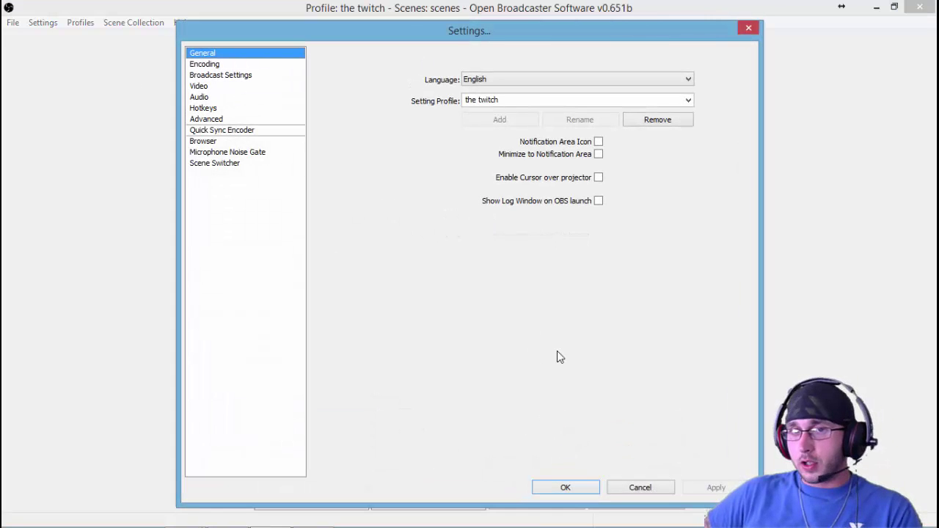
click(205, 76)
click(204, 64)
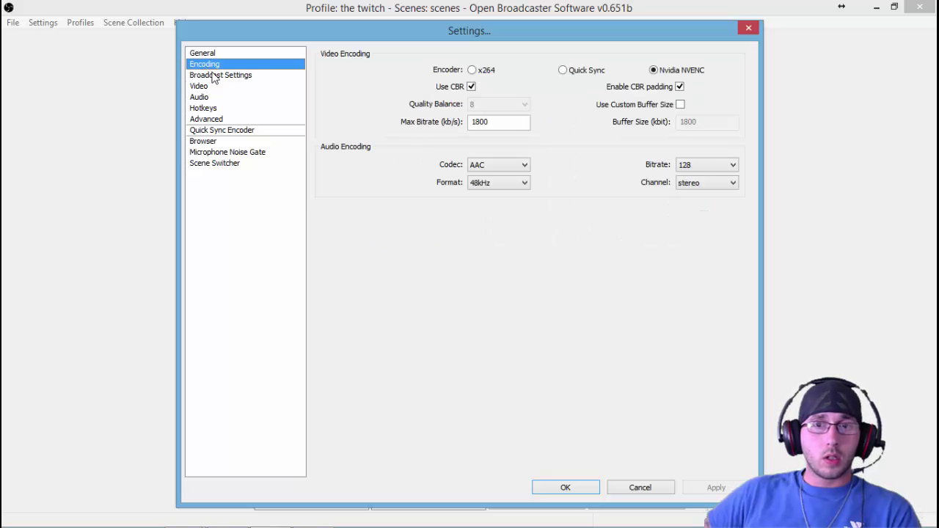
click(215, 76)
click(208, 88)
click(208, 98)
click(213, 110)
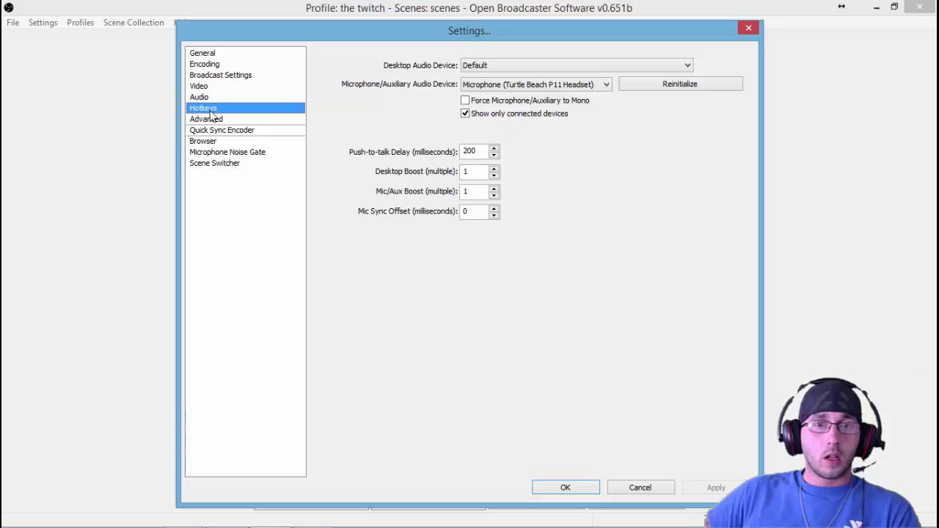
Move through Audio and Hotkeys to the Advanced page showing global audio sync offset 0
click(211, 98)
click(215, 112)
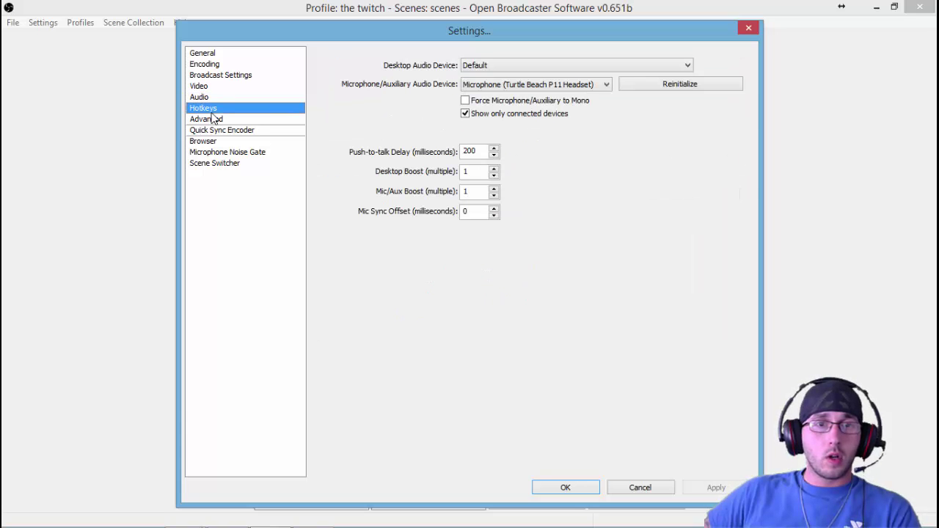
click(218, 122)
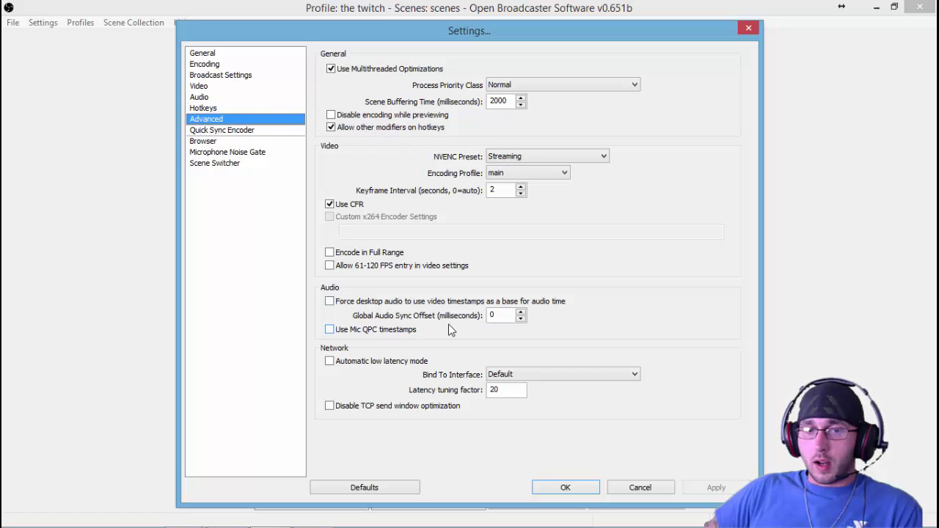
Enter 1500 as the global audio sync offset, then clear the field again
drag(503, 320, 485, 315)
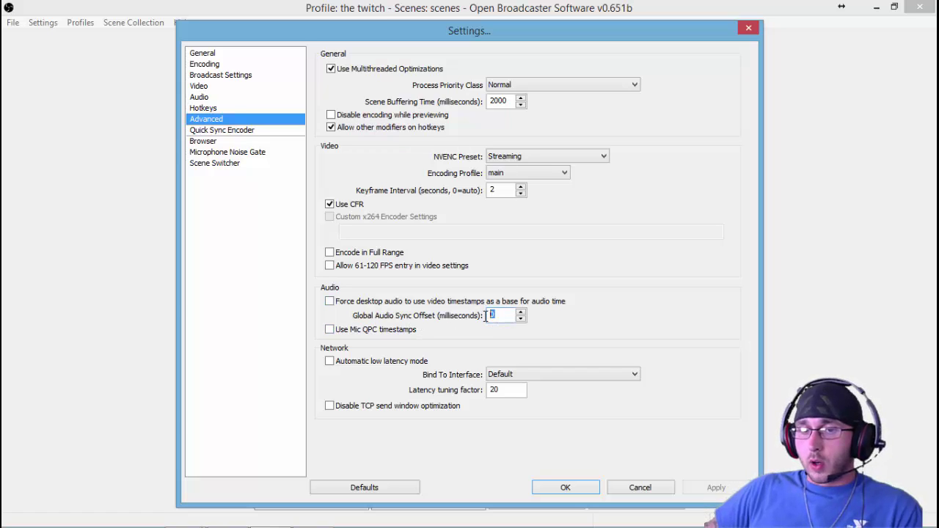
text(1500)
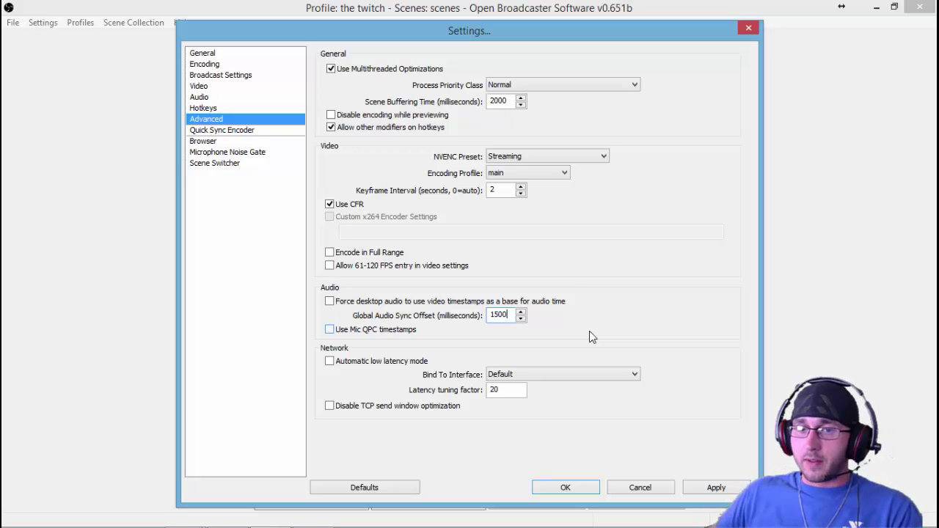
click(505, 316)
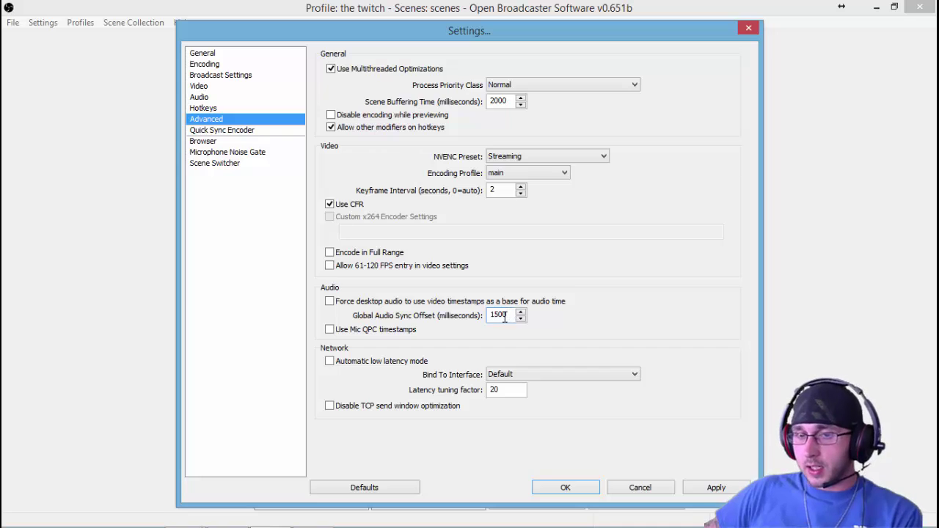
drag(506, 315, 453, 323)
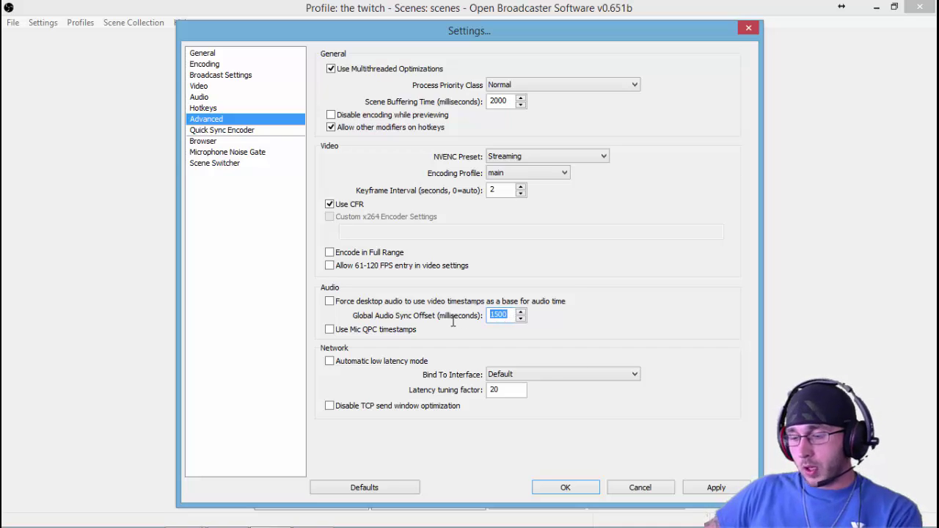
key(BackSpace)
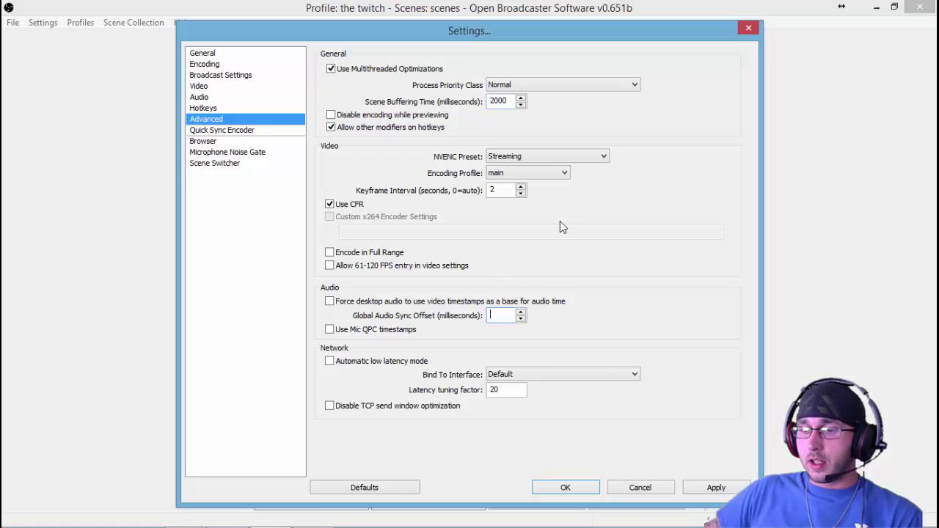
Discard the settings and open the El Gato global source's properties showing a -1500 ms offset
click(640, 487)
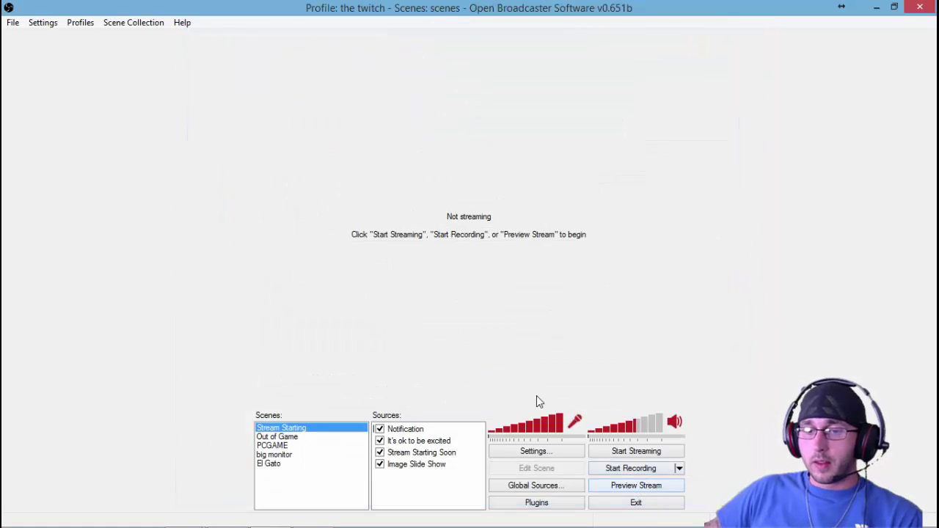
click(532, 486)
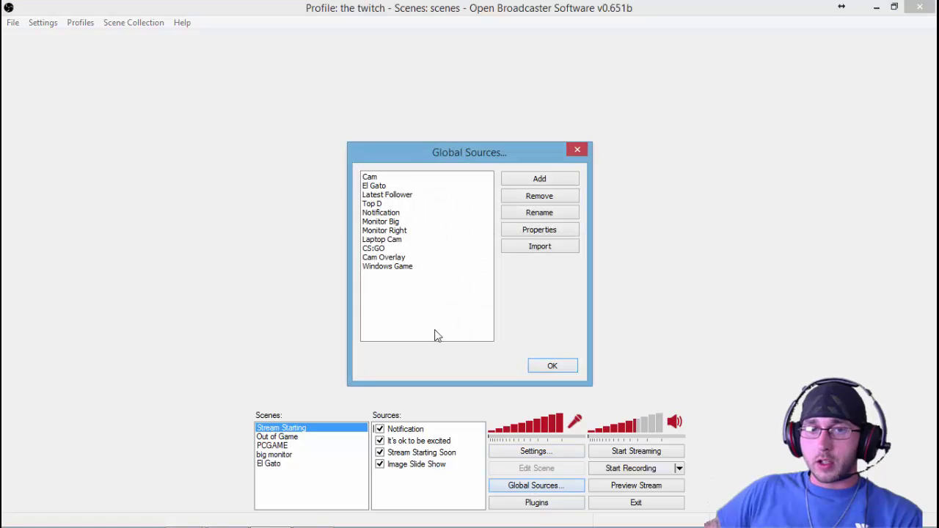
click(381, 195)
click(381, 189)
click(539, 232)
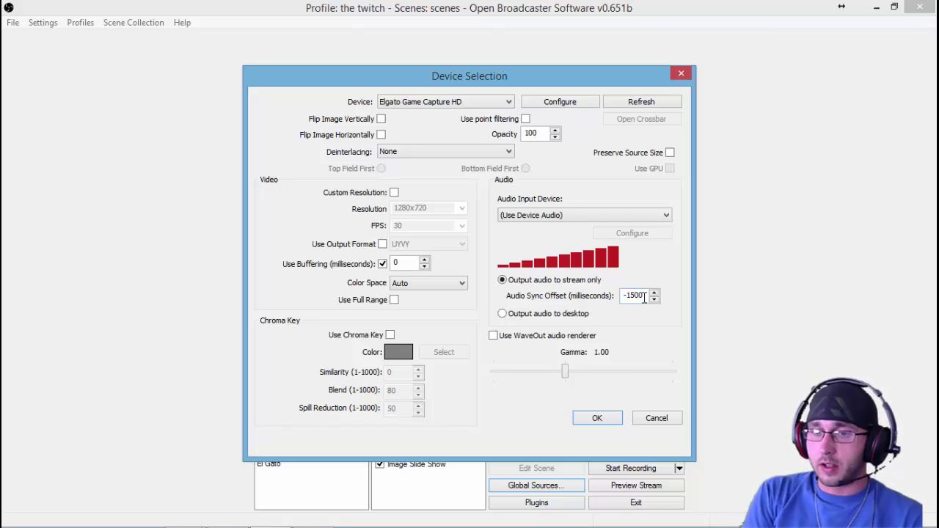
Close El Gato's properties, then check the Cam source's 1500 ms buffering and close it unchanged
click(662, 419)
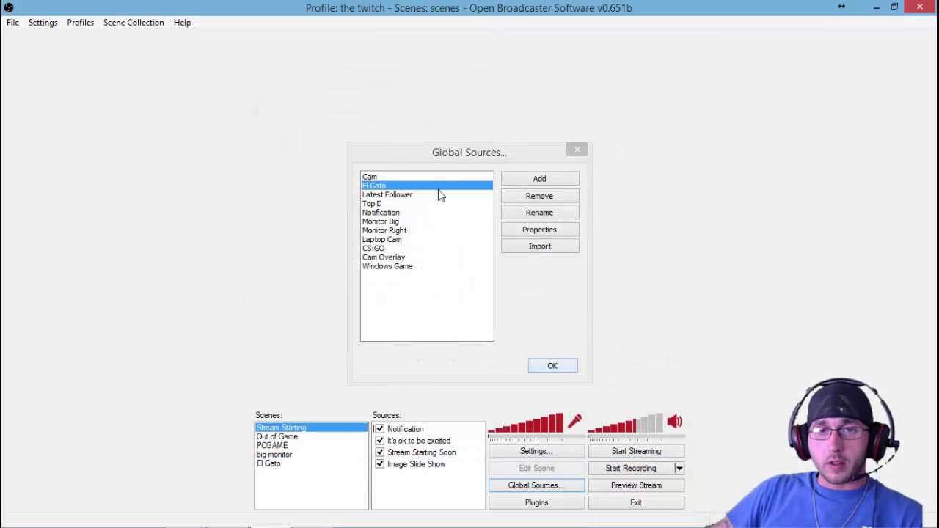
click(374, 177)
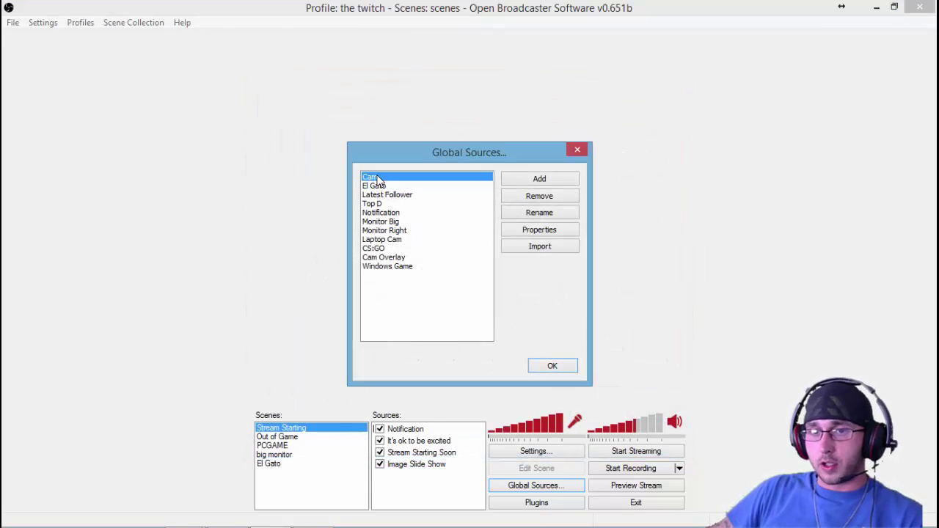
click(527, 231)
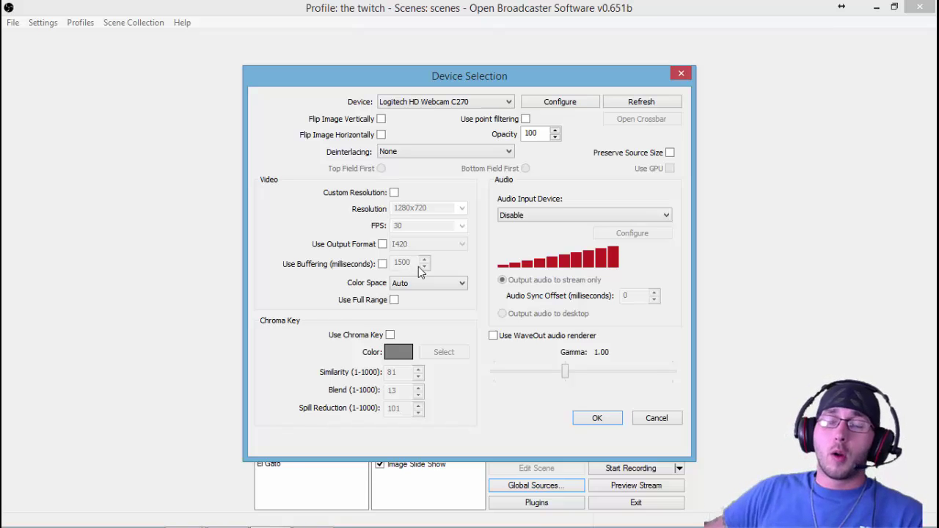
click(660, 418)
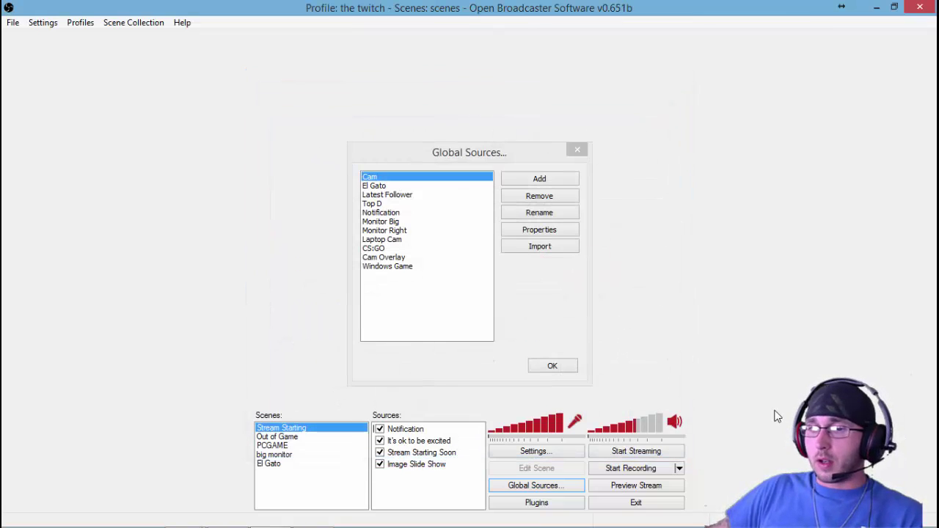
Close the Global Sources dialog to return to the main window
click(576, 152)
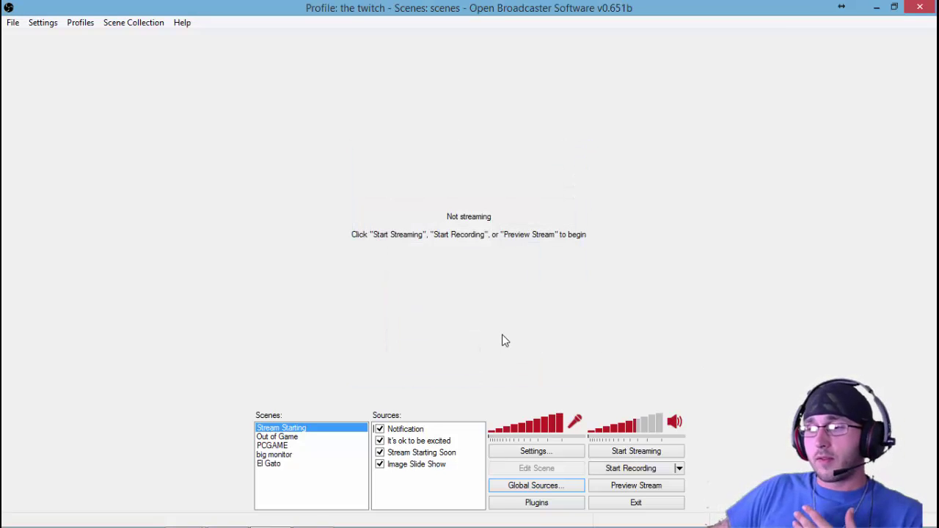